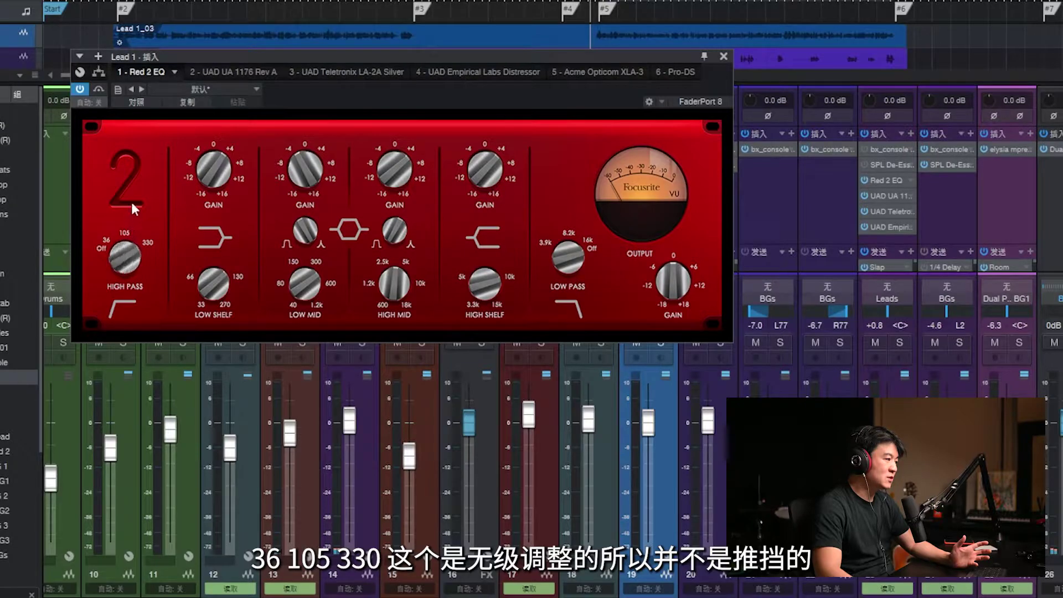
- Audition the Lead 1 vocal alternately soloed and in the full mix to hear it before equalizing
drag(135, 268, 135, 260)
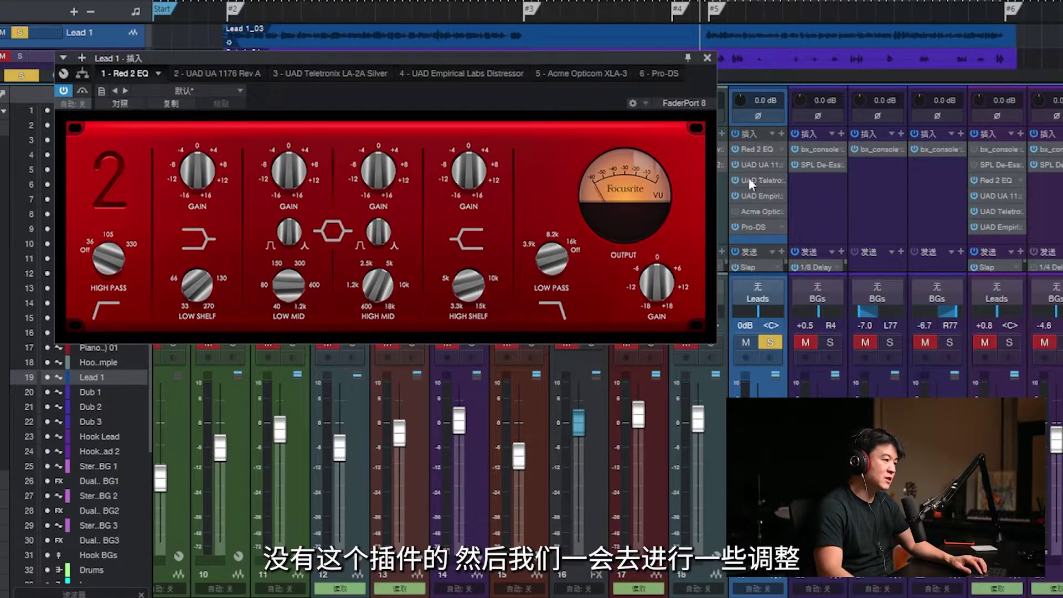
click(769, 343)
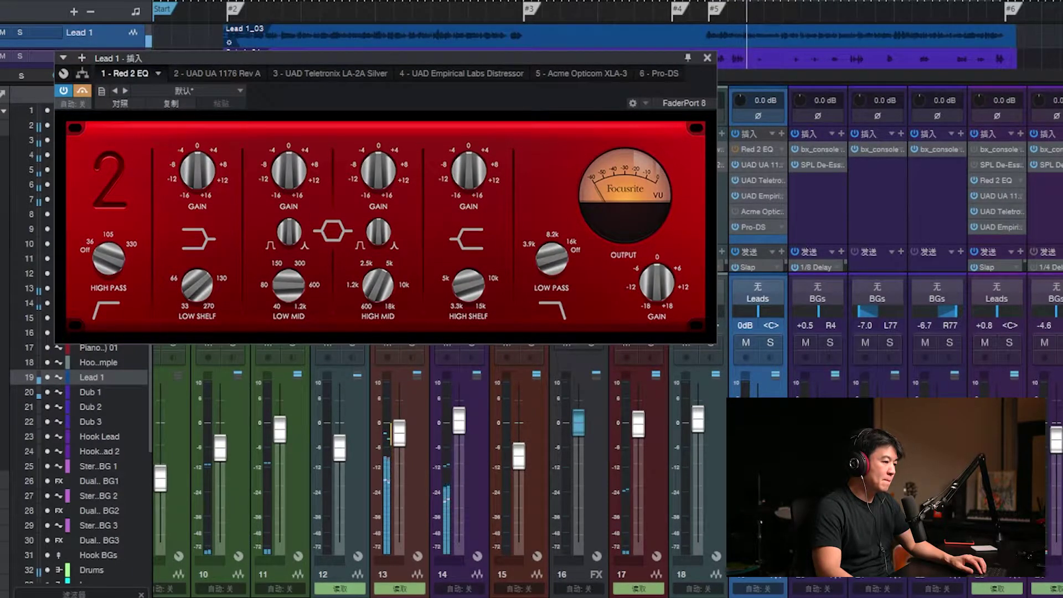
click(770, 344)
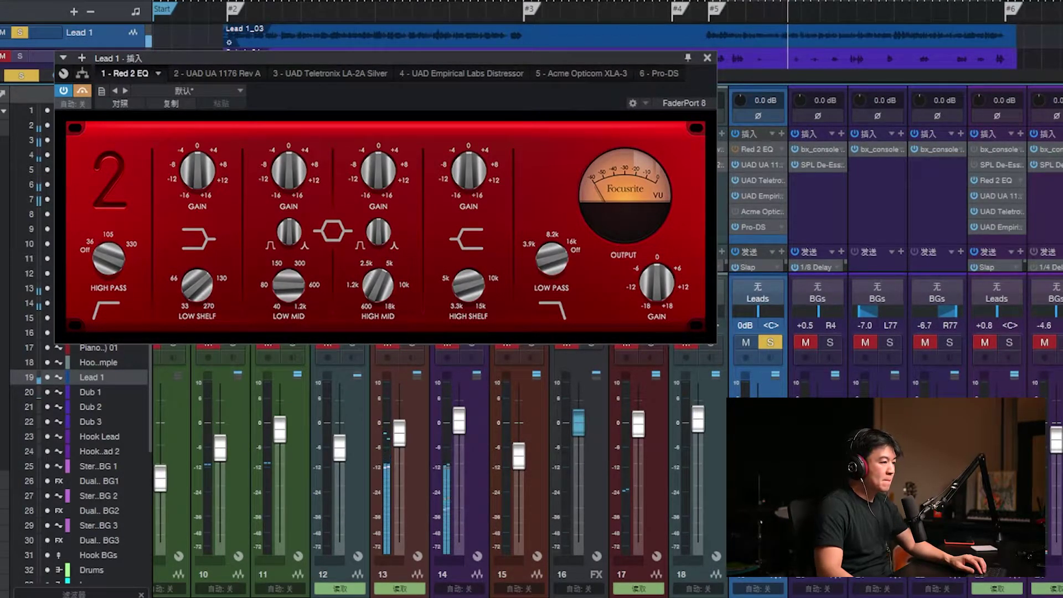
click(771, 343)
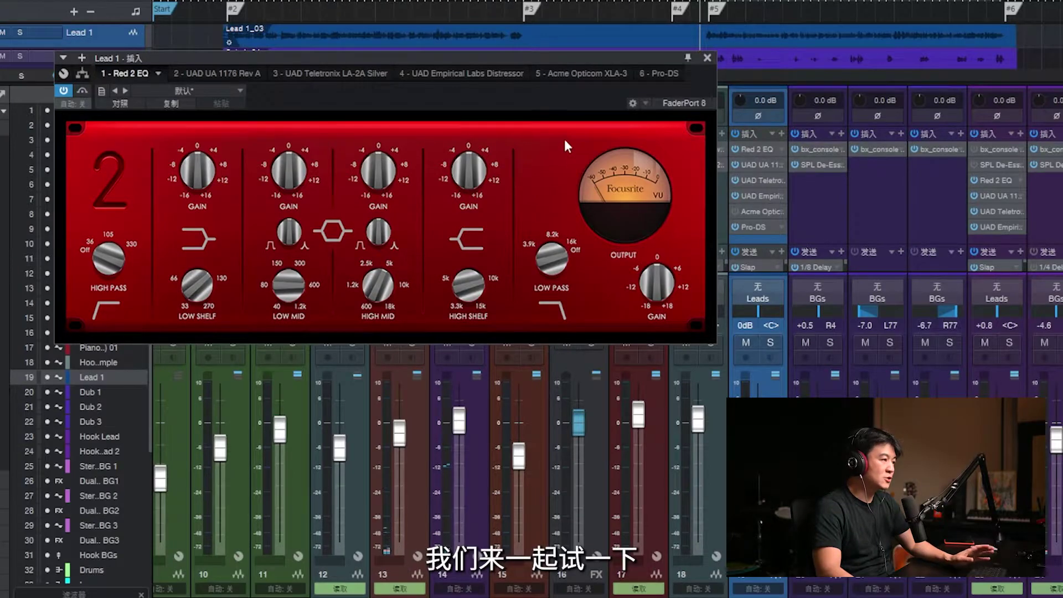
- Boost the high shelf gain on Lead 1's Red 2 EQ during playback and compare it with the EQ bypassed
key(space)
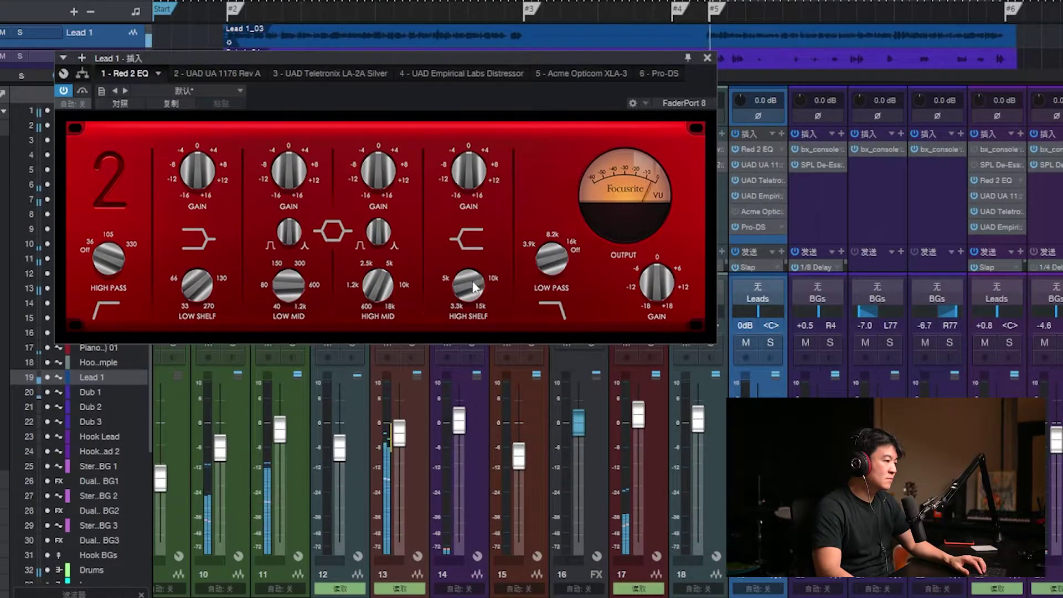
drag(468, 191, 478, 143)
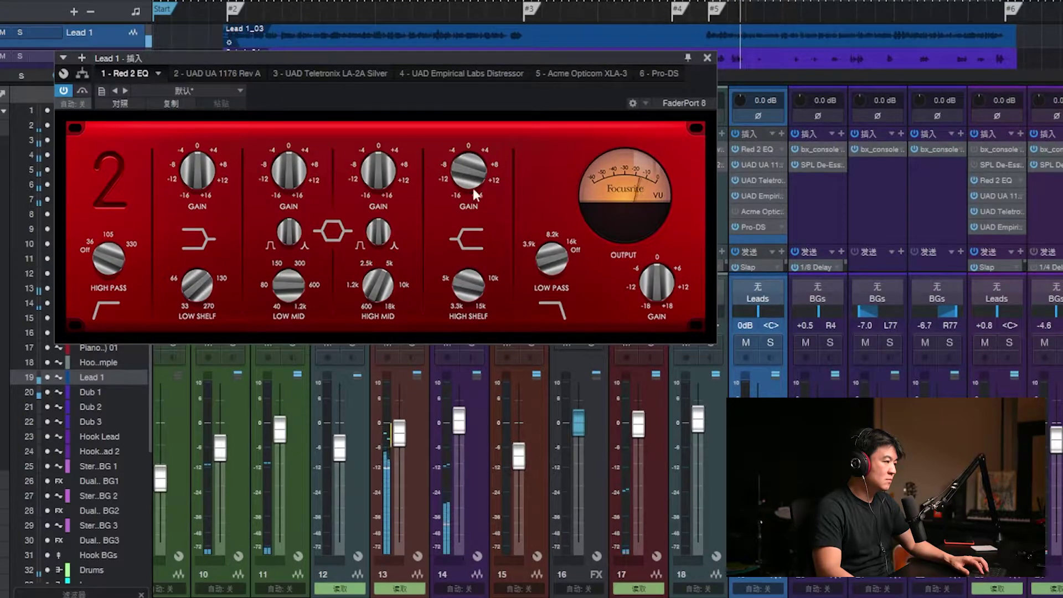
drag(471, 185, 479, 290)
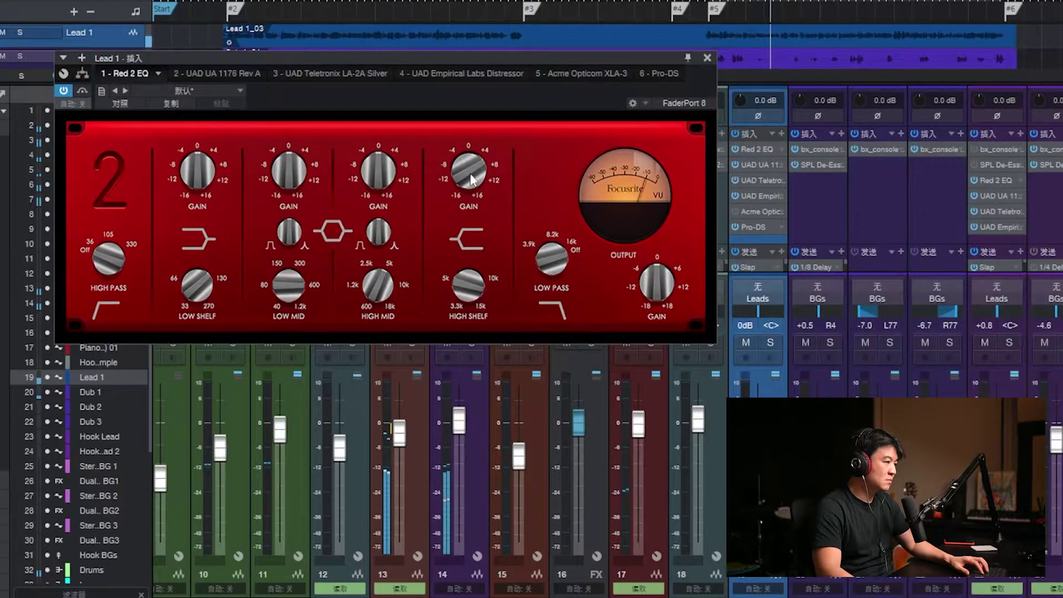
click(83, 89)
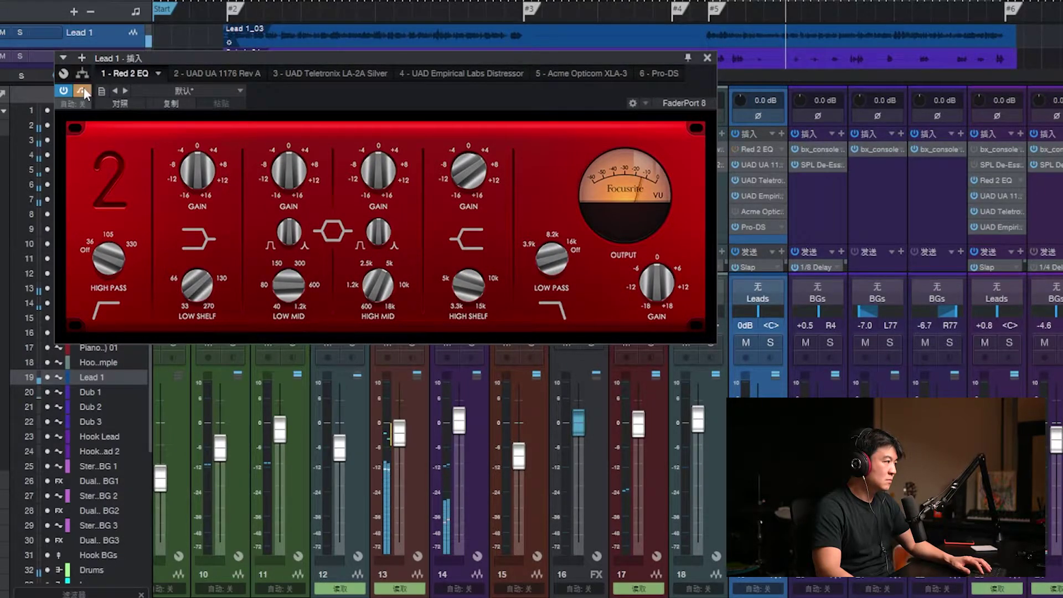
click(84, 89)
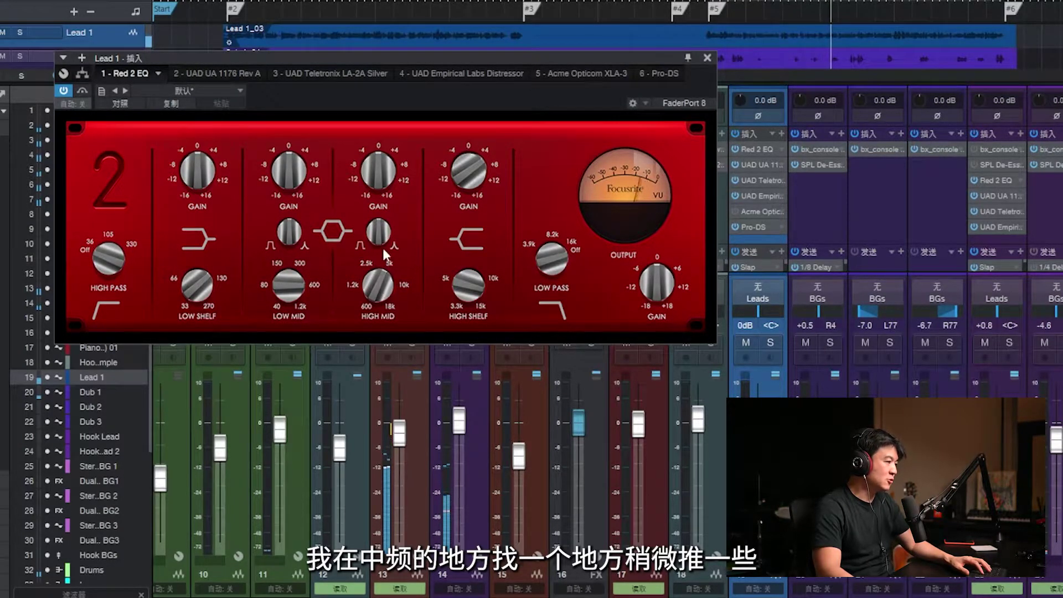
- Tune the high mid band's bandwidth and frequency by ear during playback, and give it a slight gain boost
drag(383, 227, 383, 243)
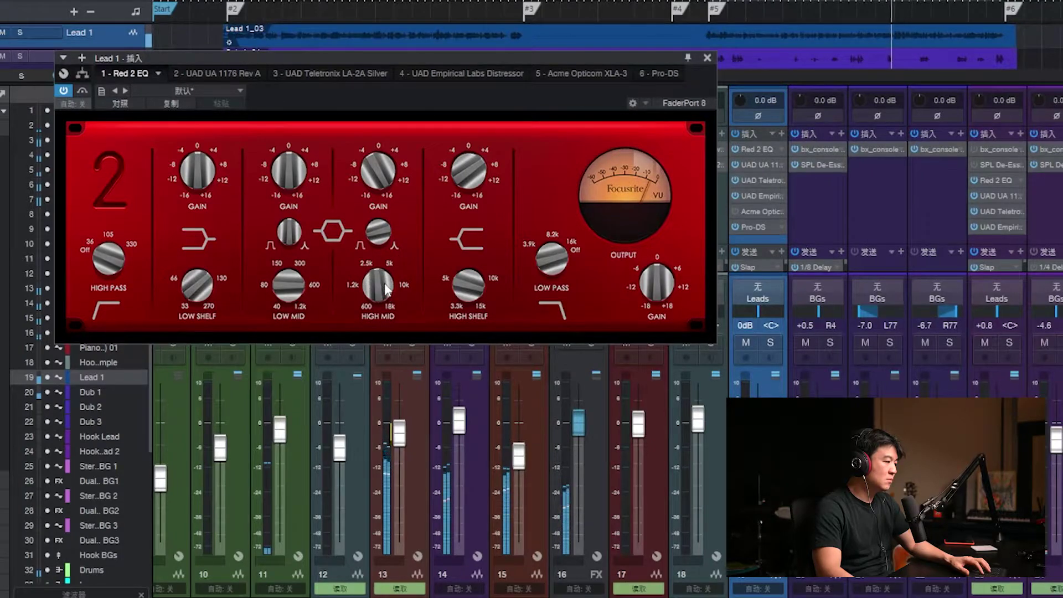
drag(388, 289, 387, 291)
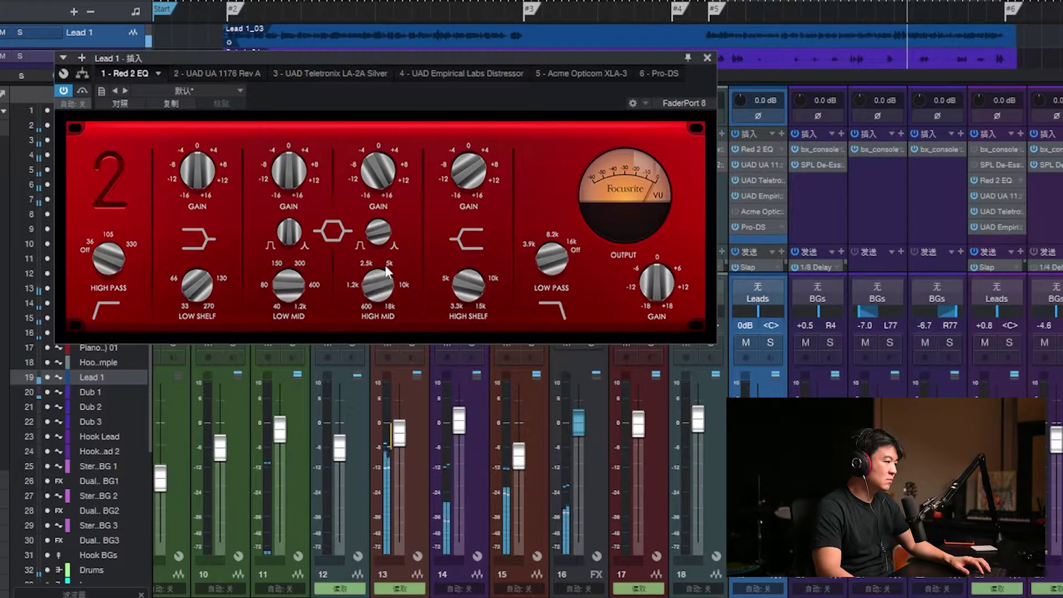
drag(387, 273, 382, 280)
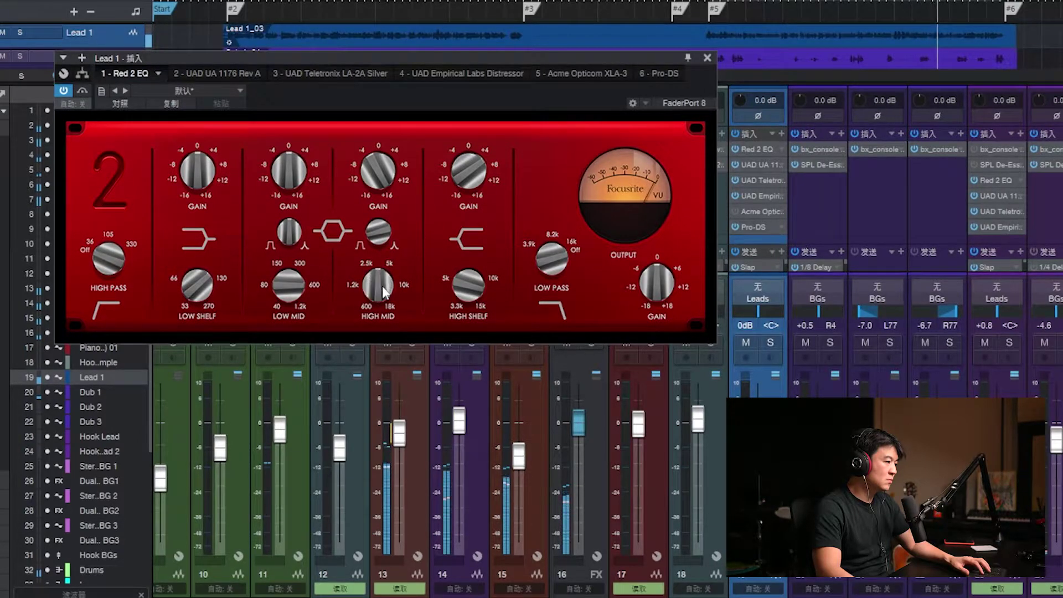
drag(390, 219, 382, 199)
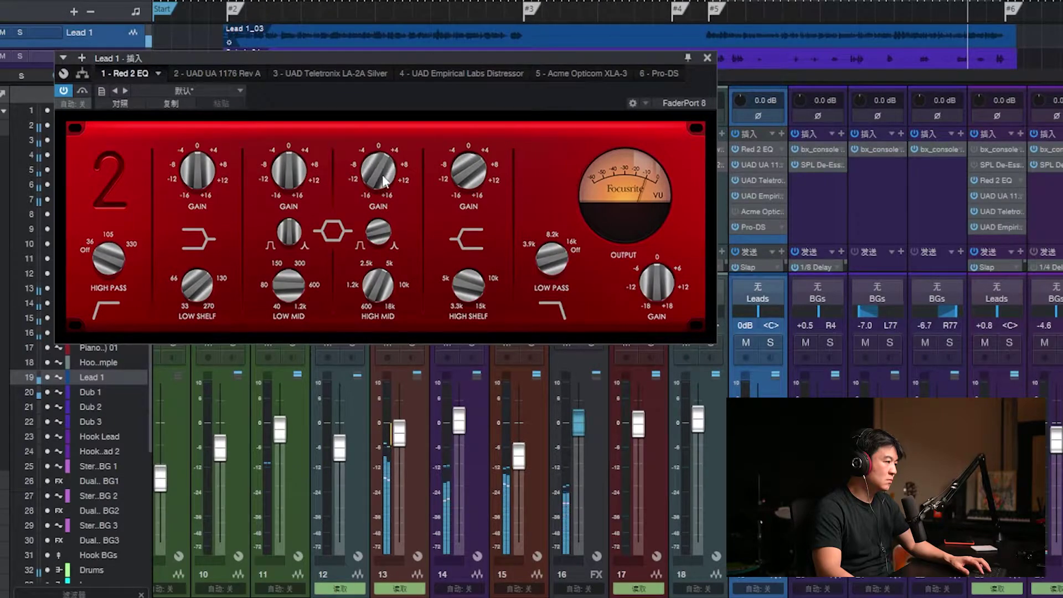
drag(382, 233, 382, 224)
- Sweep the low mid band to find its frequency and cut its gain slightly, and adjust the high-pass cutoff
drag(303, 282, 300, 293)
drag(301, 236, 317, 145)
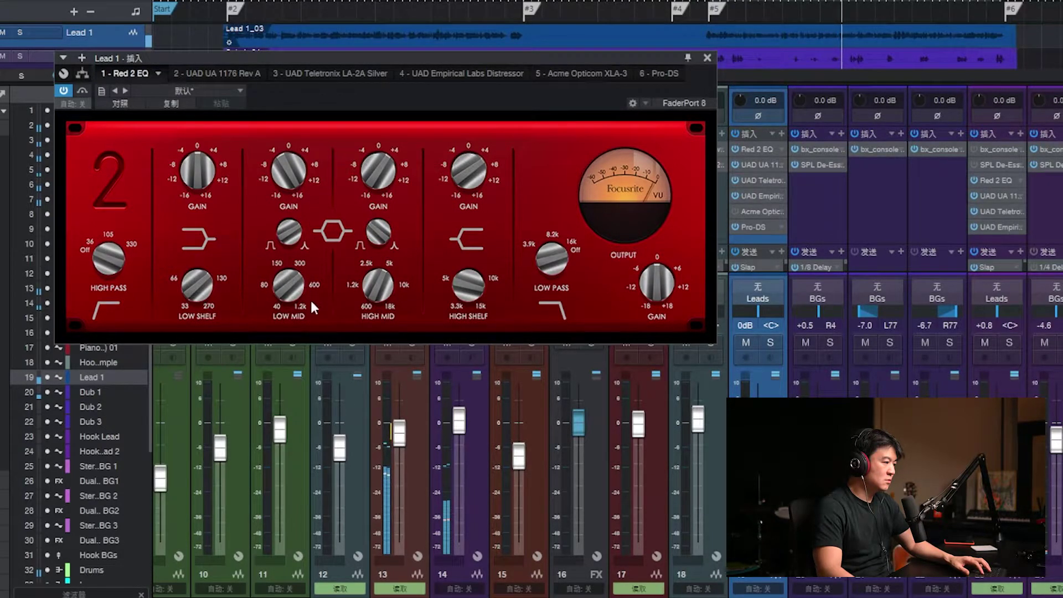
drag(296, 197, 298, 220)
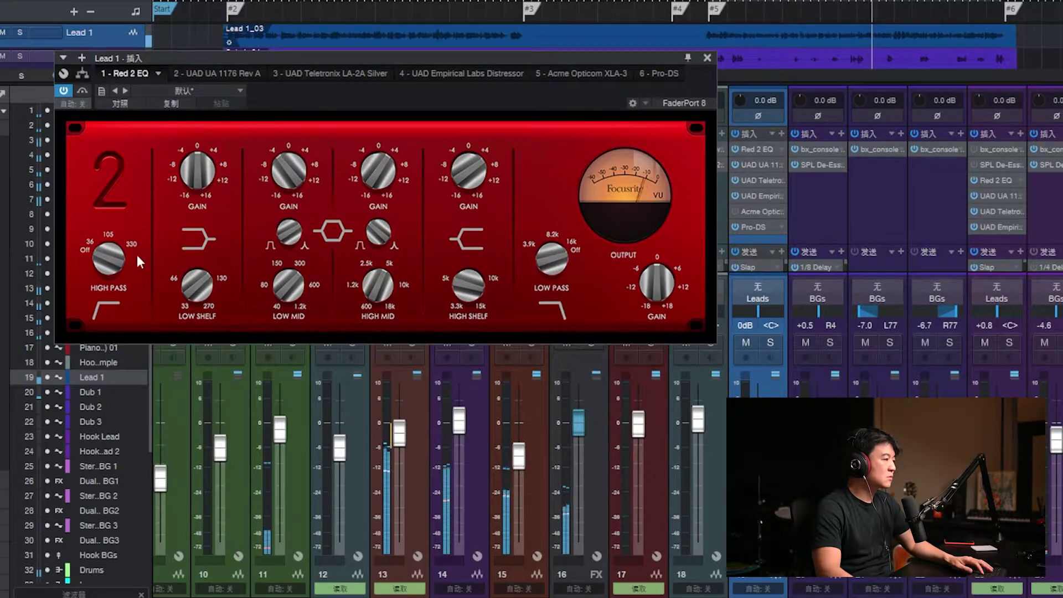
drag(107, 258, 115, 259)
key(space)
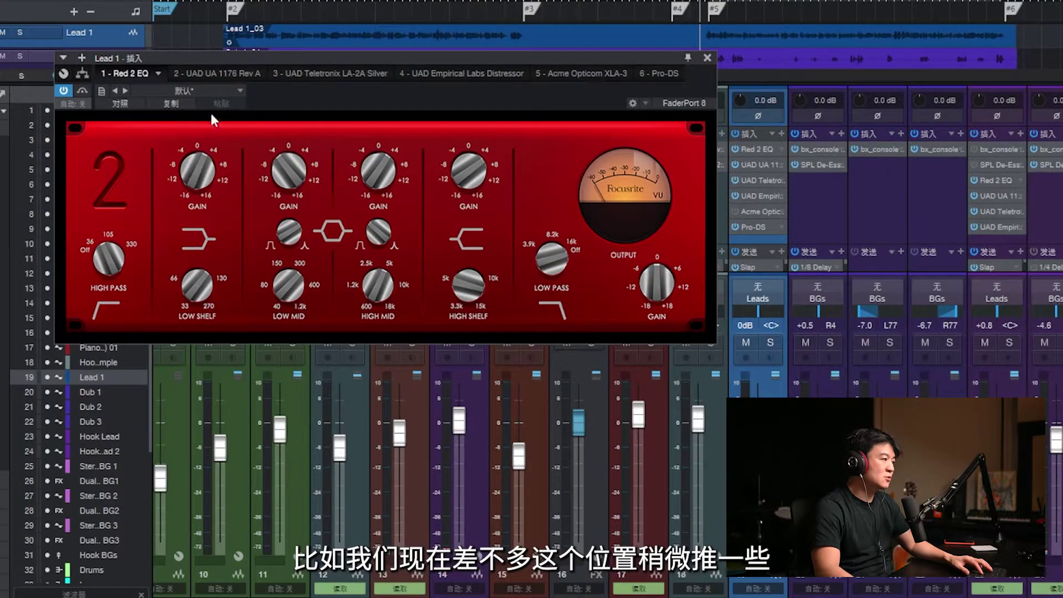
- Play the Lead 1 vocal soloed and compare it with the Red 2 EQ bypassed and active
key(space)
key(s)
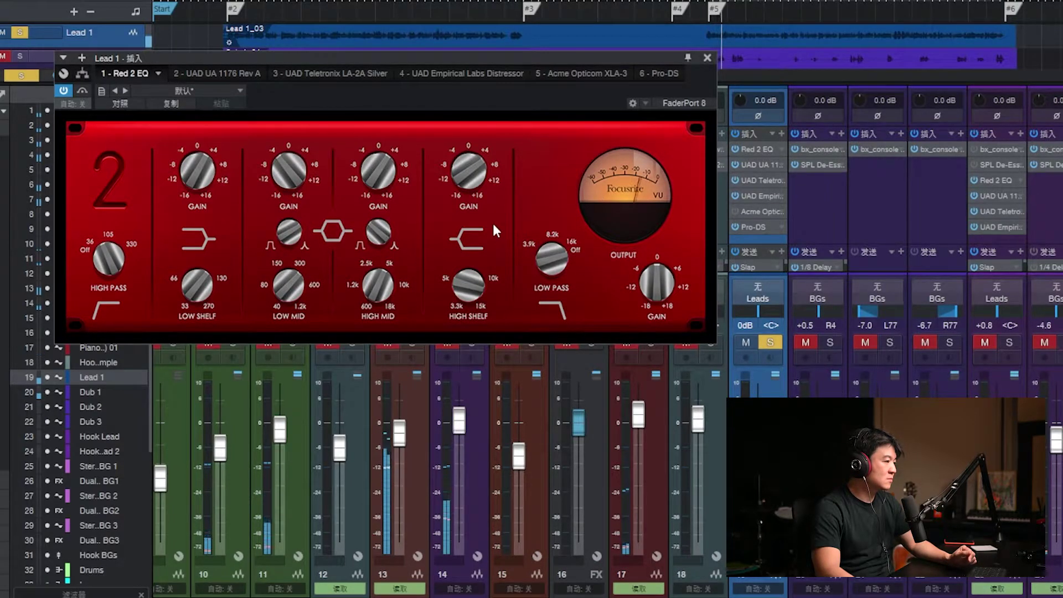
click(82, 90)
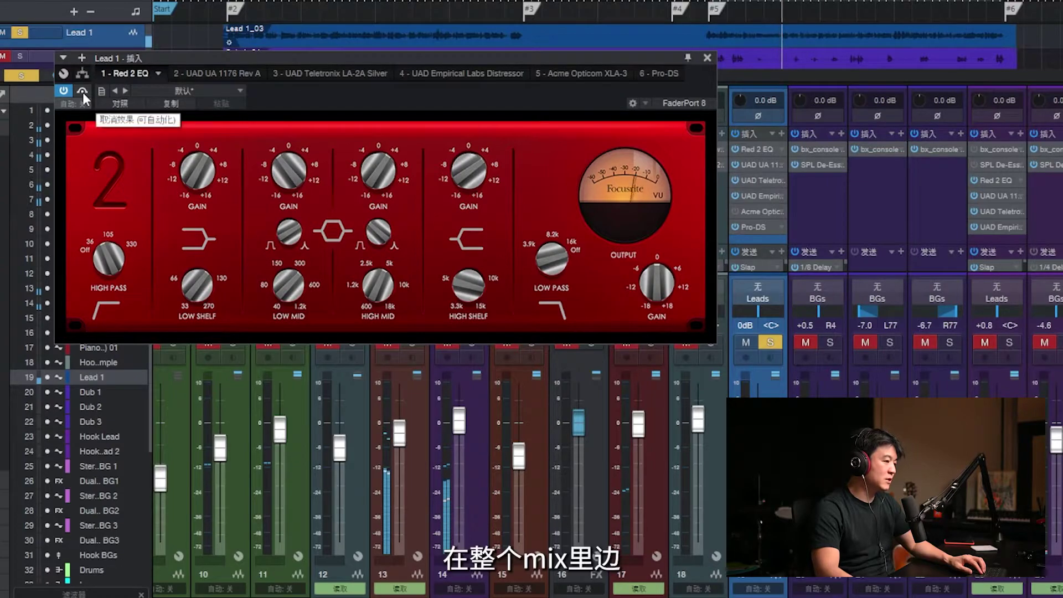
- Unsolo Lead 1 and repeatedly bypass and re-enable the Red 2 EQ to compare the vocal within the full mix
key(s)
click(81, 92)
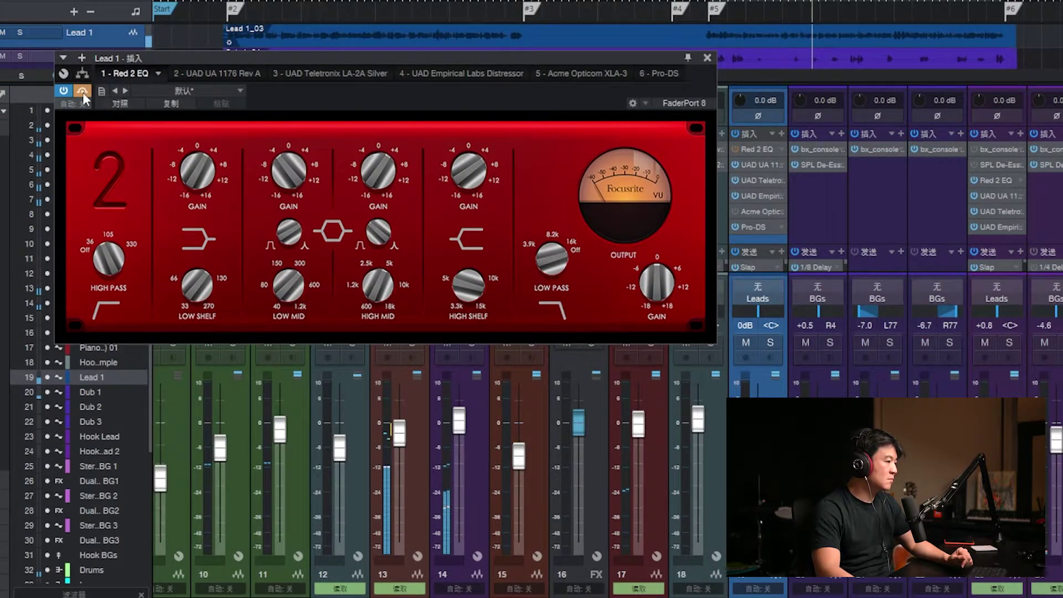
click(83, 92)
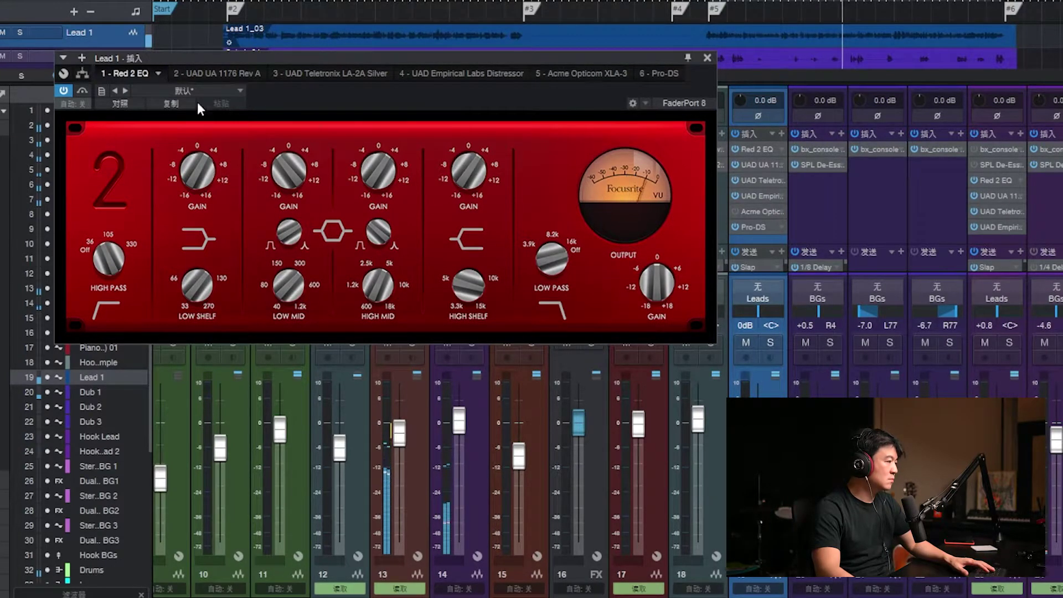
click(81, 93)
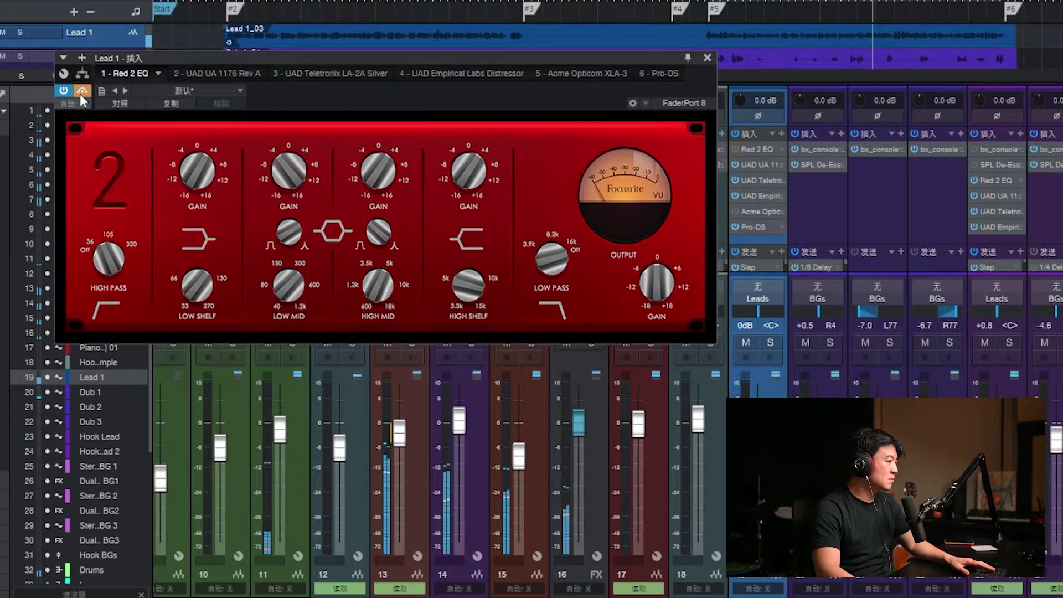
click(81, 93)
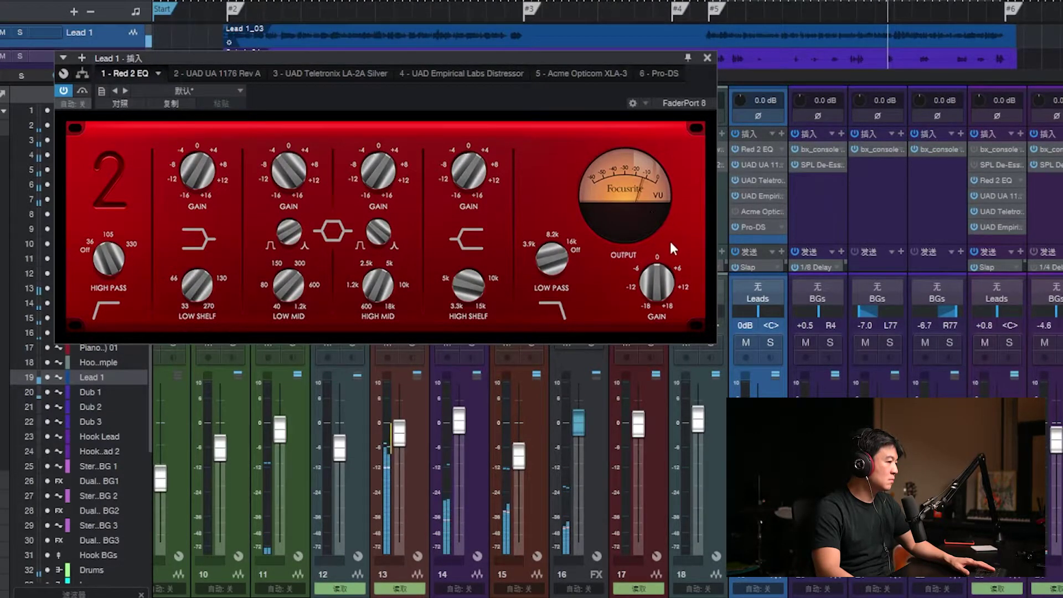
click(86, 94)
click(86, 93)
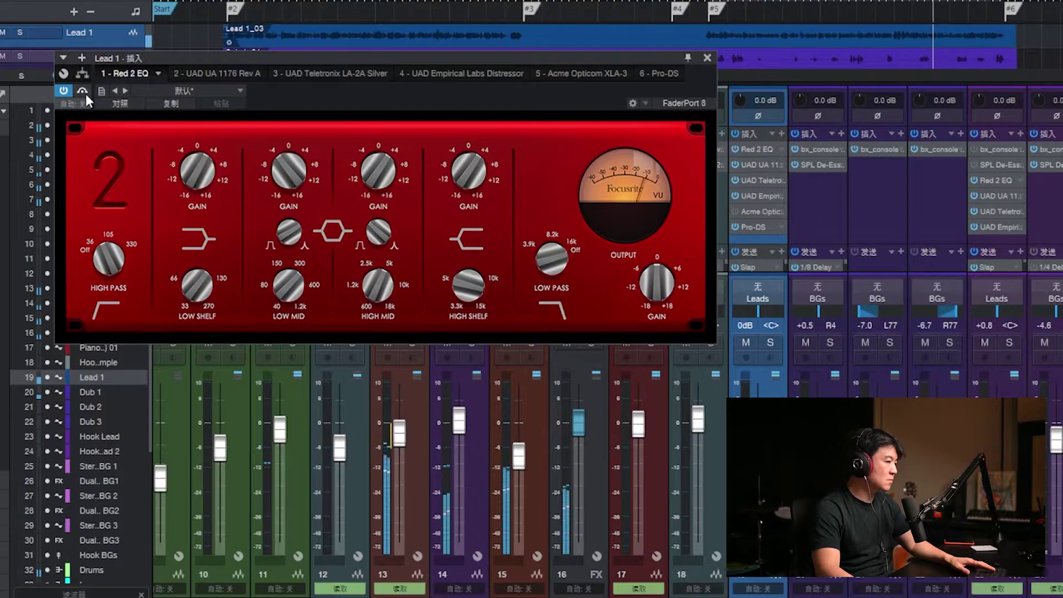
click(85, 94)
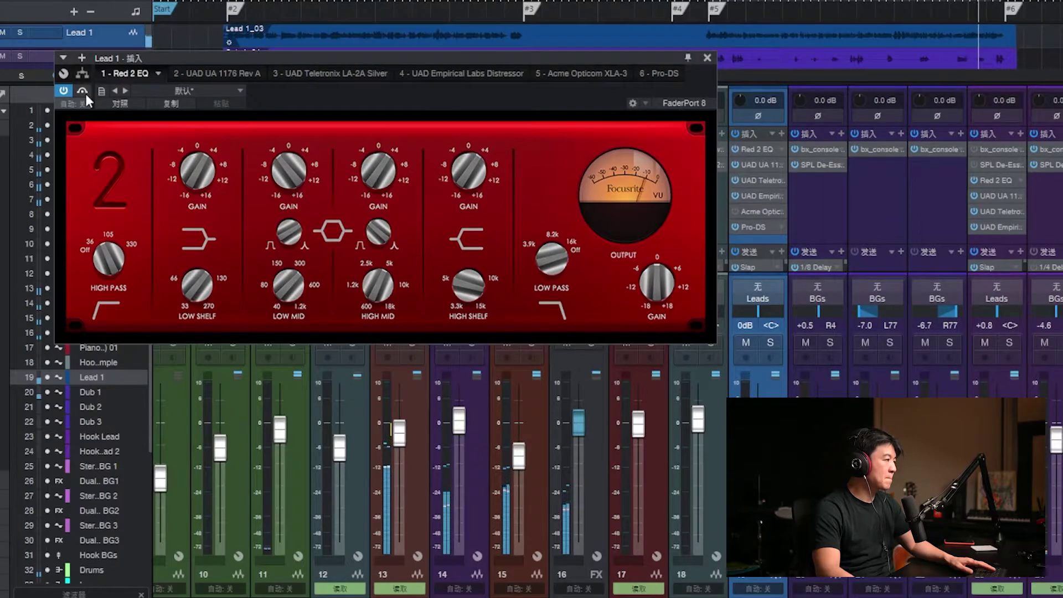
click(86, 94)
click(85, 94)
- Solo Lead 1 with the Red 2 EQ active and compare it placed before and after the three UAD compressors in the insert chain
key(s)
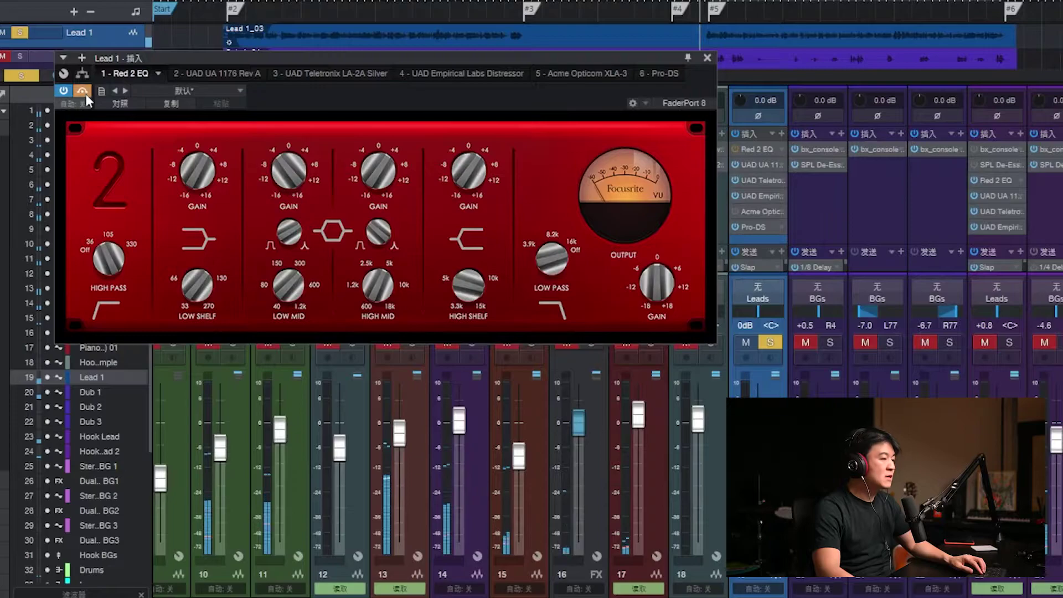
click(85, 94)
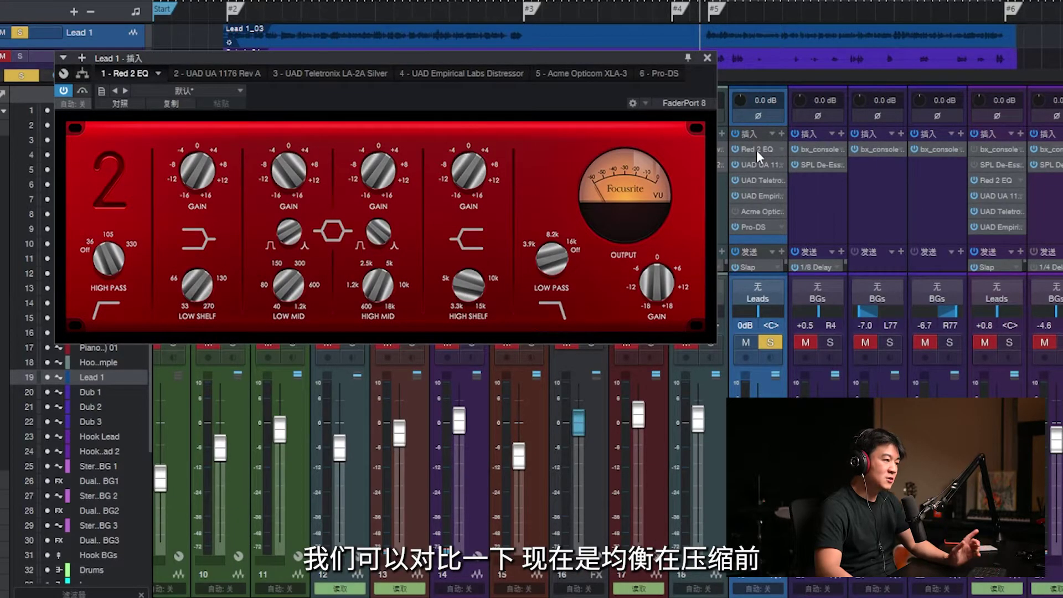
key(space)
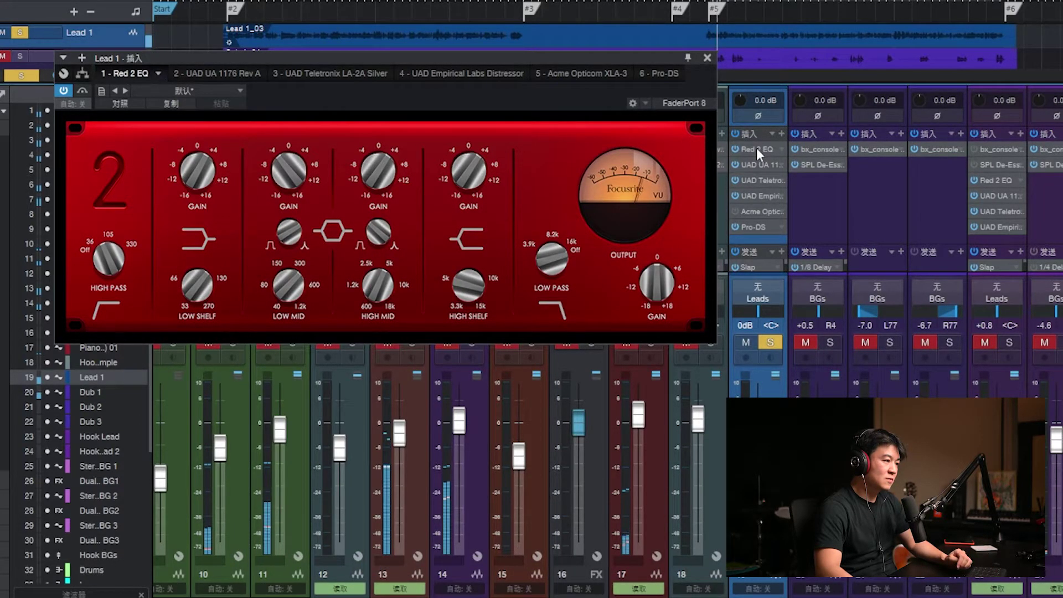
drag(757, 148, 766, 200)
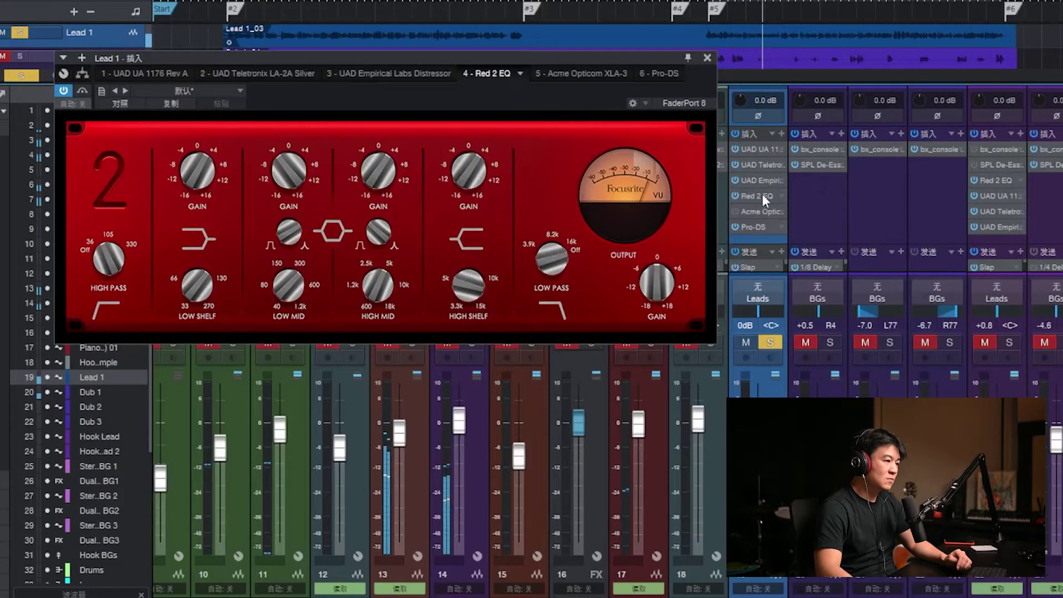
drag(761, 193, 765, 144)
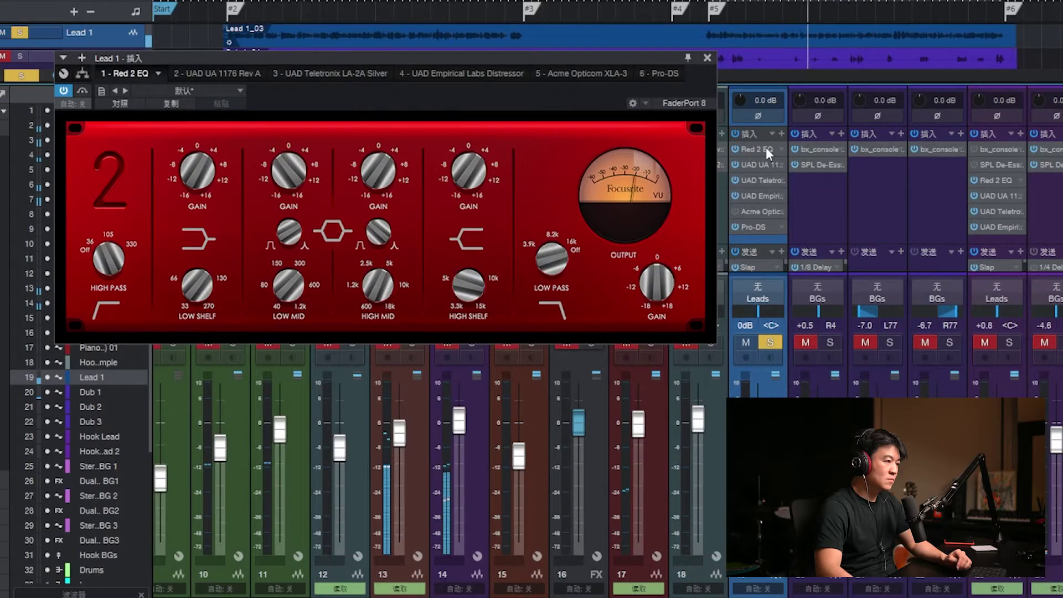
drag(766, 147, 767, 204)
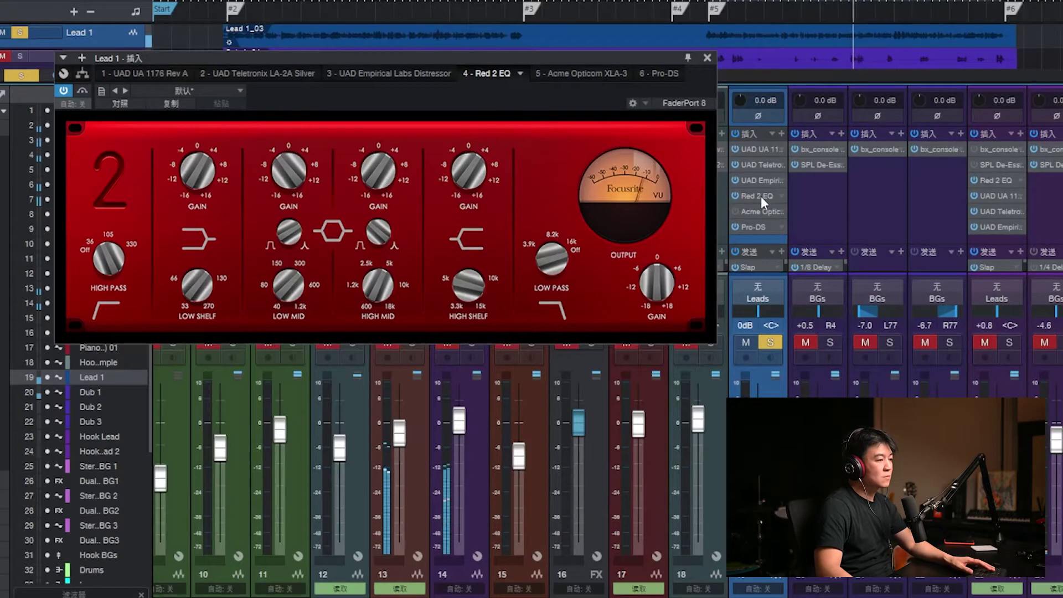
drag(761, 197, 763, 144)
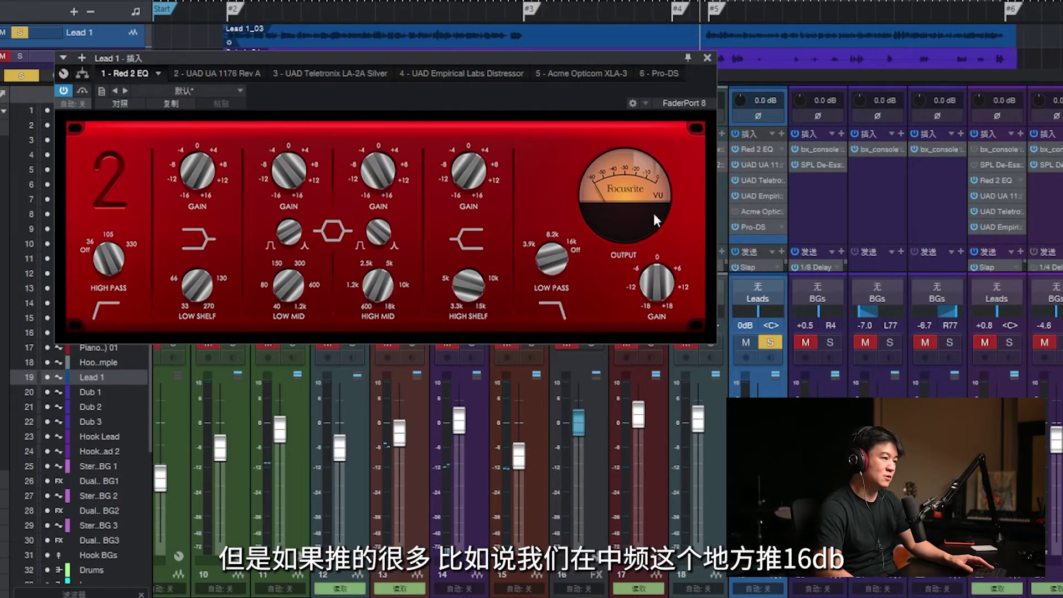
key(space)
mouse_move(760, 146)
mouse_down()
mouse_move(761, 200)
mouse_move(757, 146)
mouse_up()
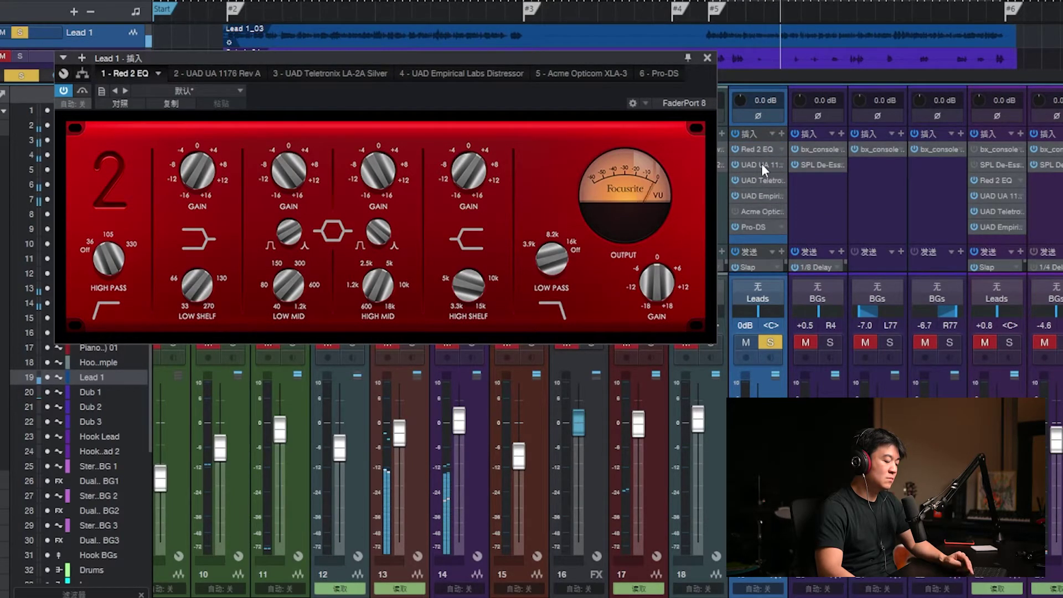
mouse_move(762, 147)
mouse_down()
mouse_move(763, 200)
mouse_move(756, 143)
mouse_up()
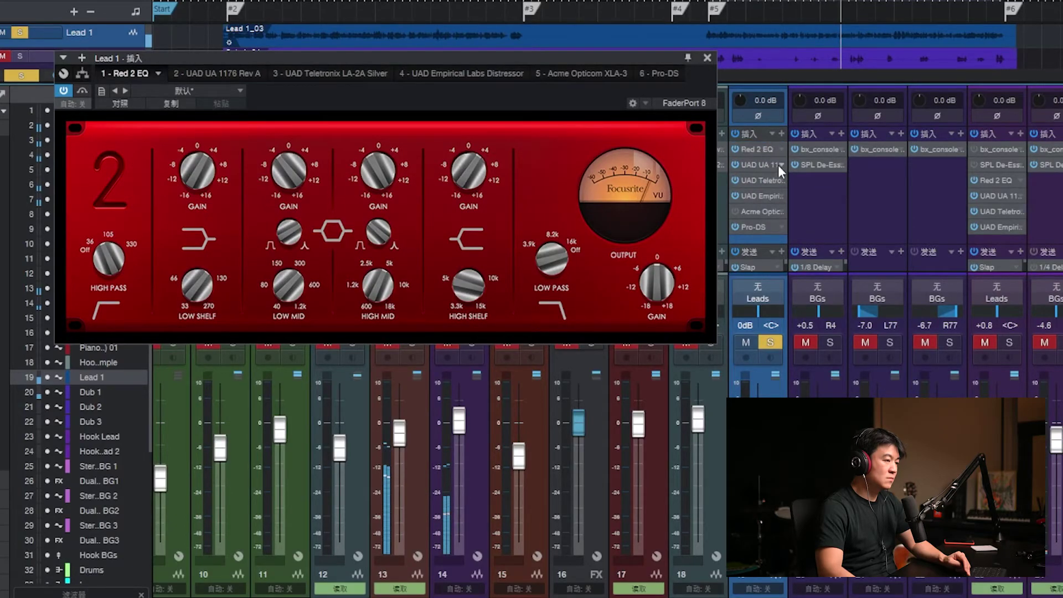